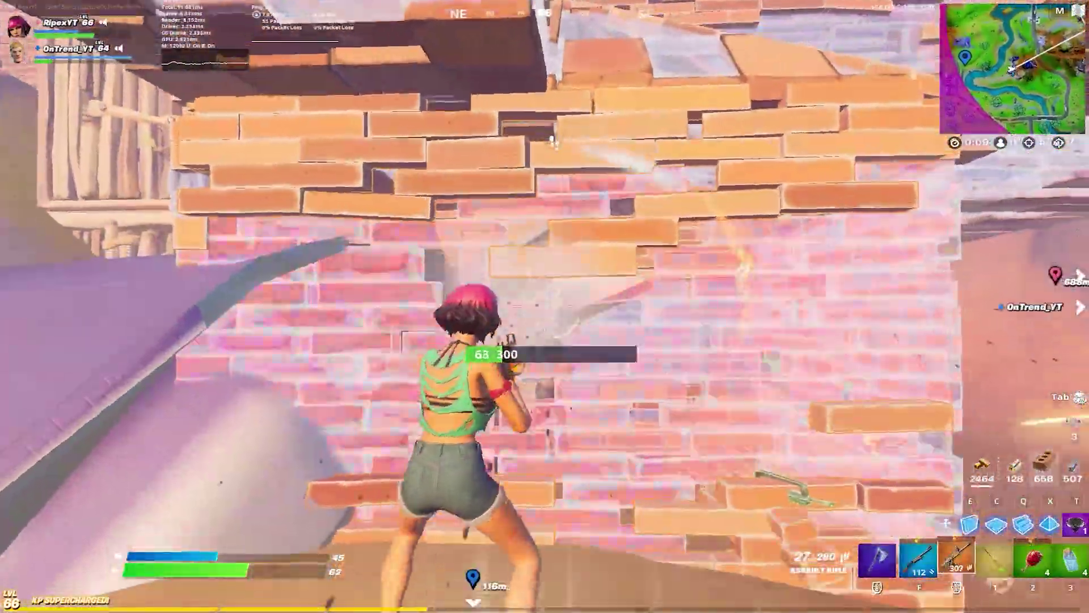
key(x)
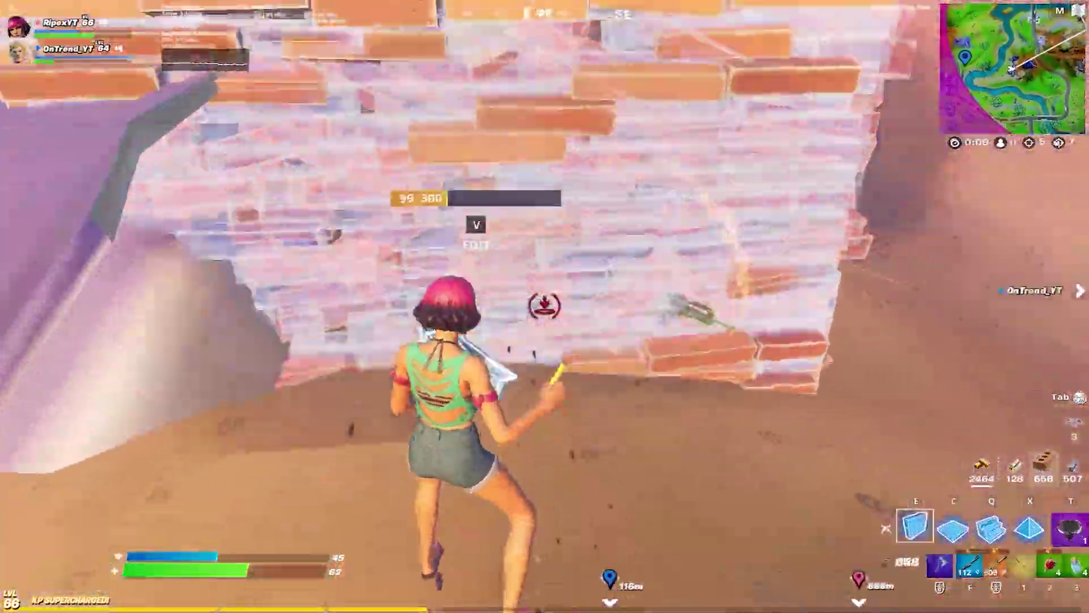
key(3)
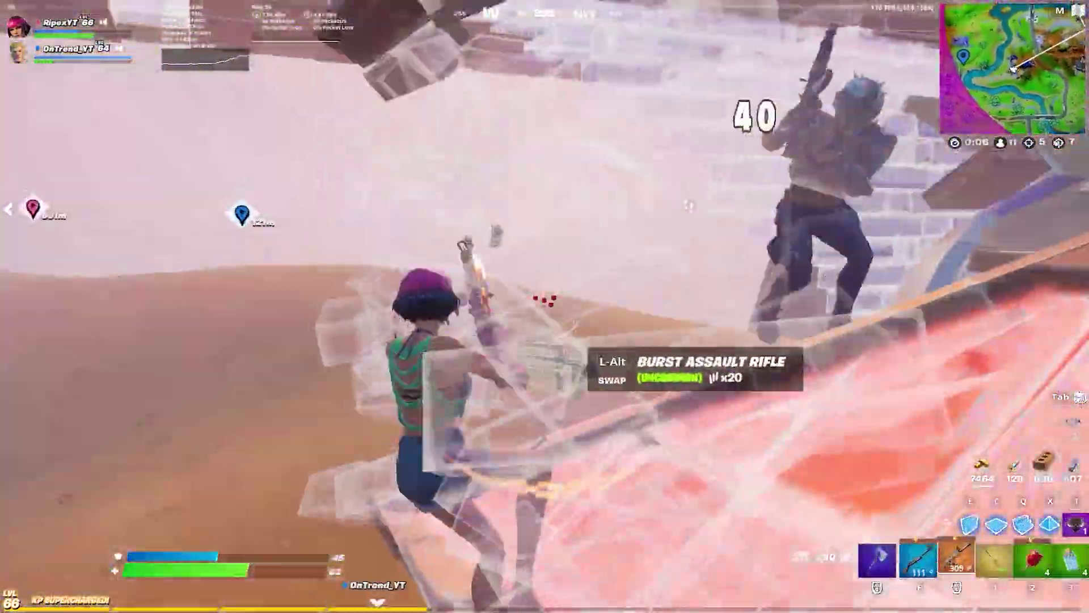
key(f)
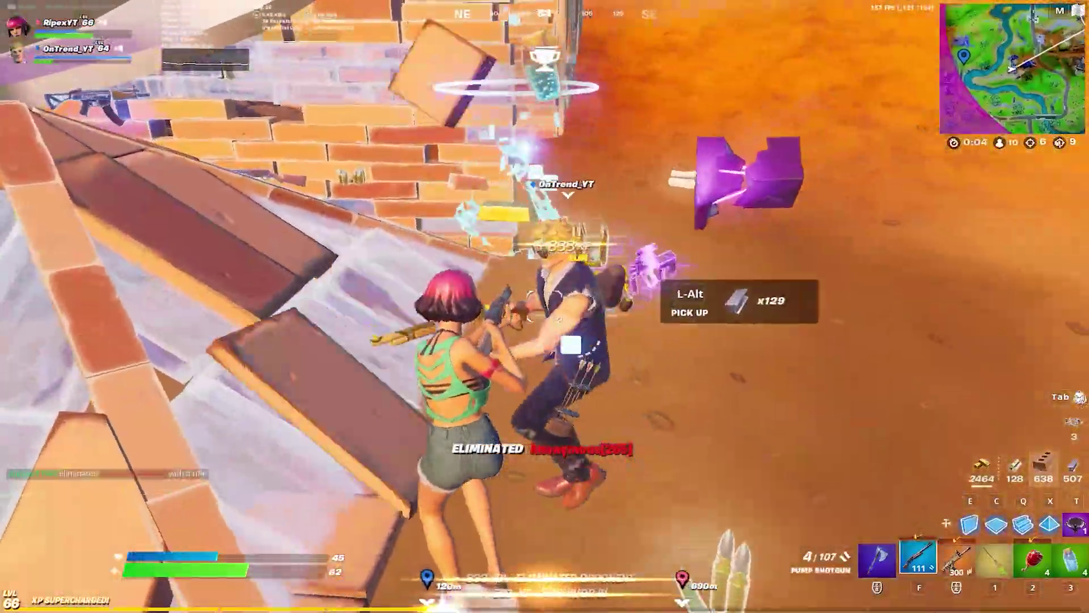
key(w)
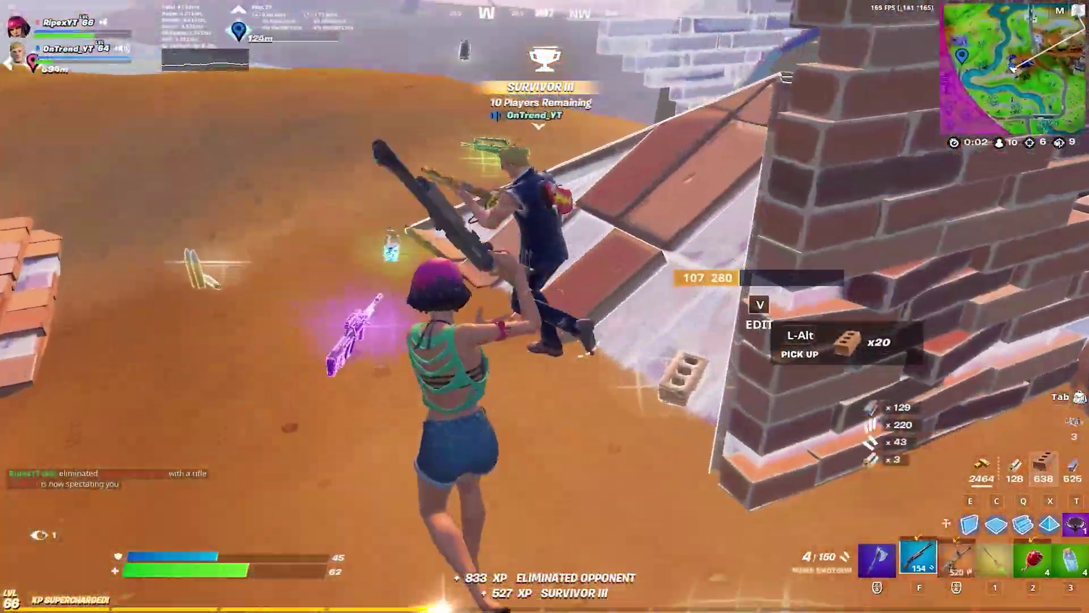
key(w)
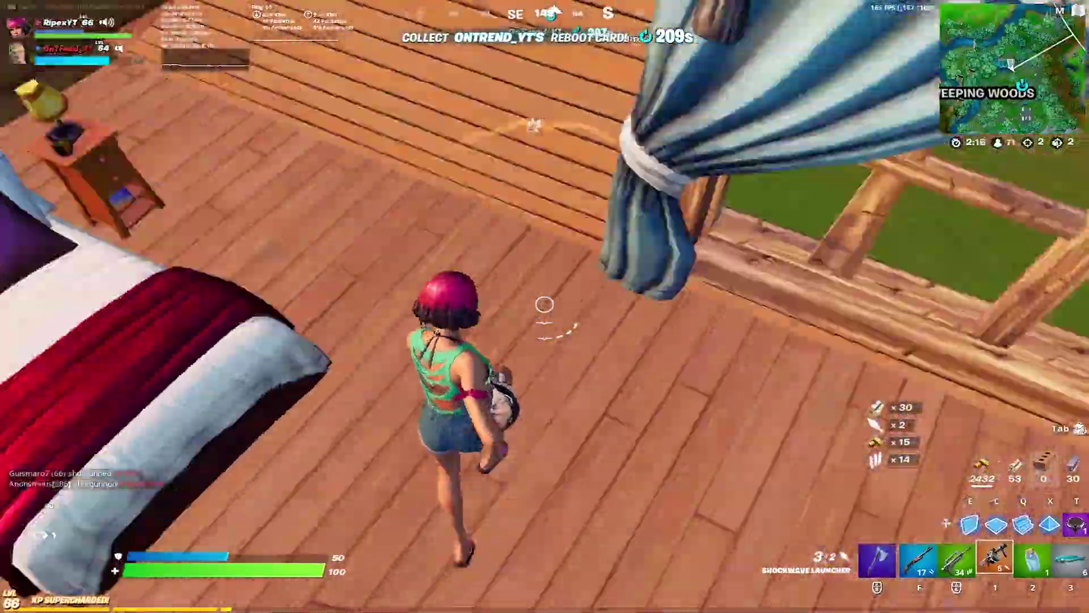
click(545, 305)
key(w)
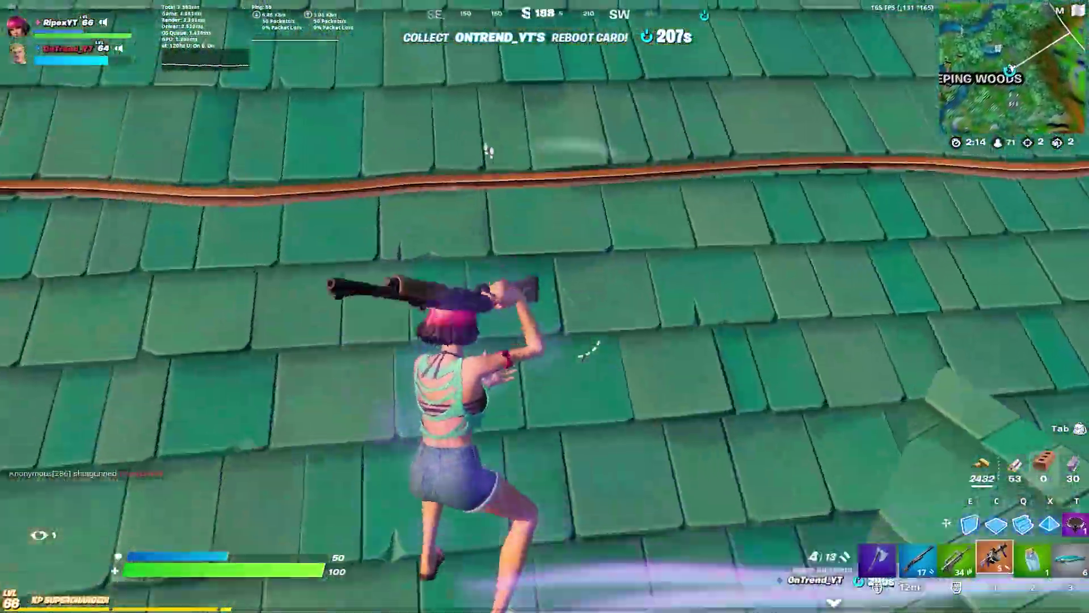
key(w)
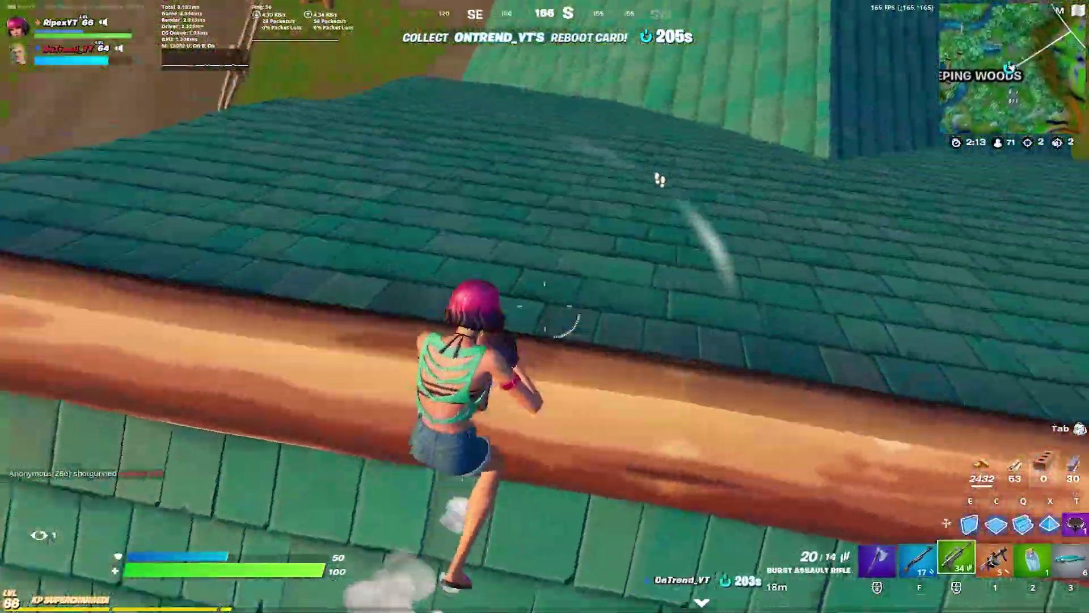
key(f)
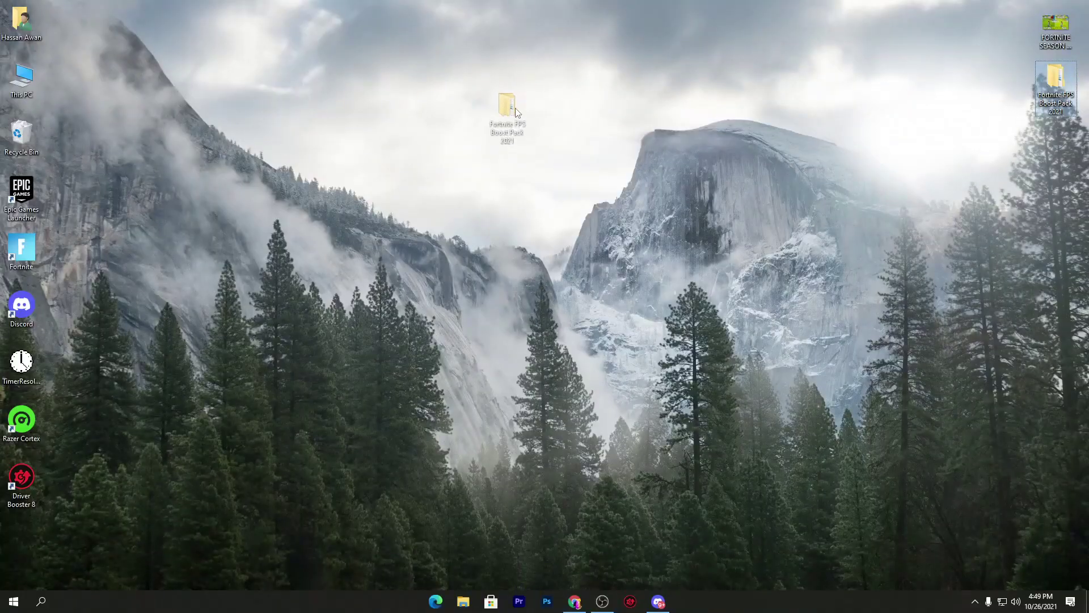
Open the Fortnite FPS Boost Pack 2021 folder from the desktop and go into its CMD commands folder
click(495, 141)
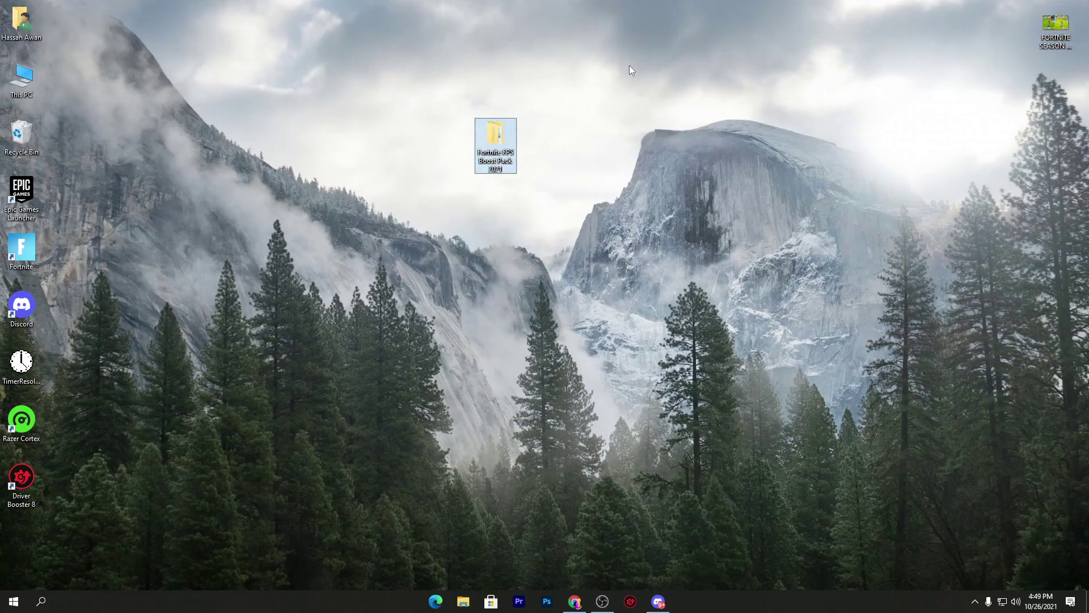
double_click(497, 162)
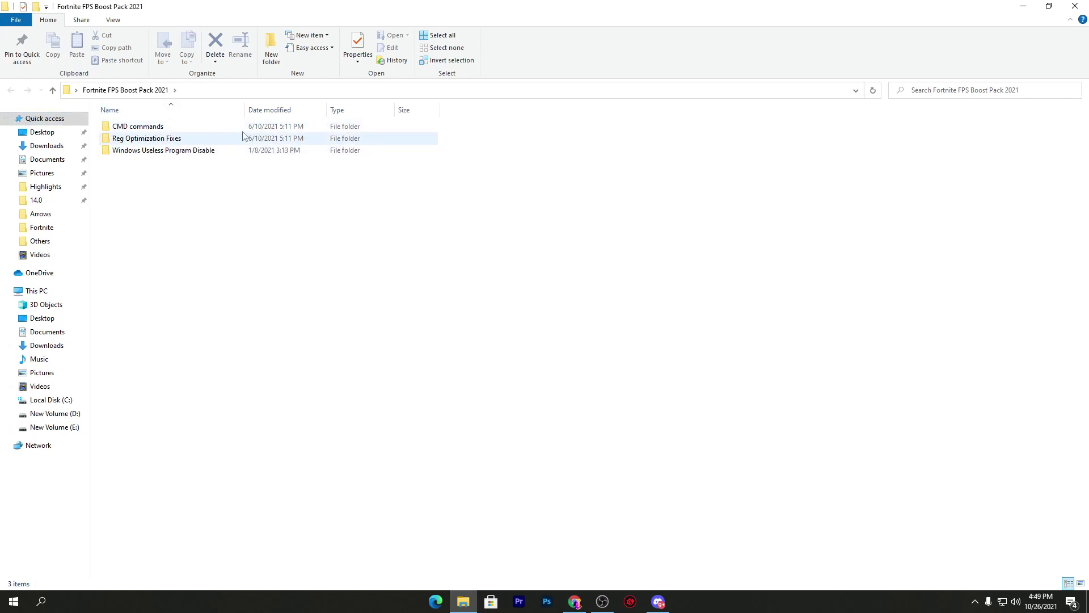
drag(183, 194, 494, 127)
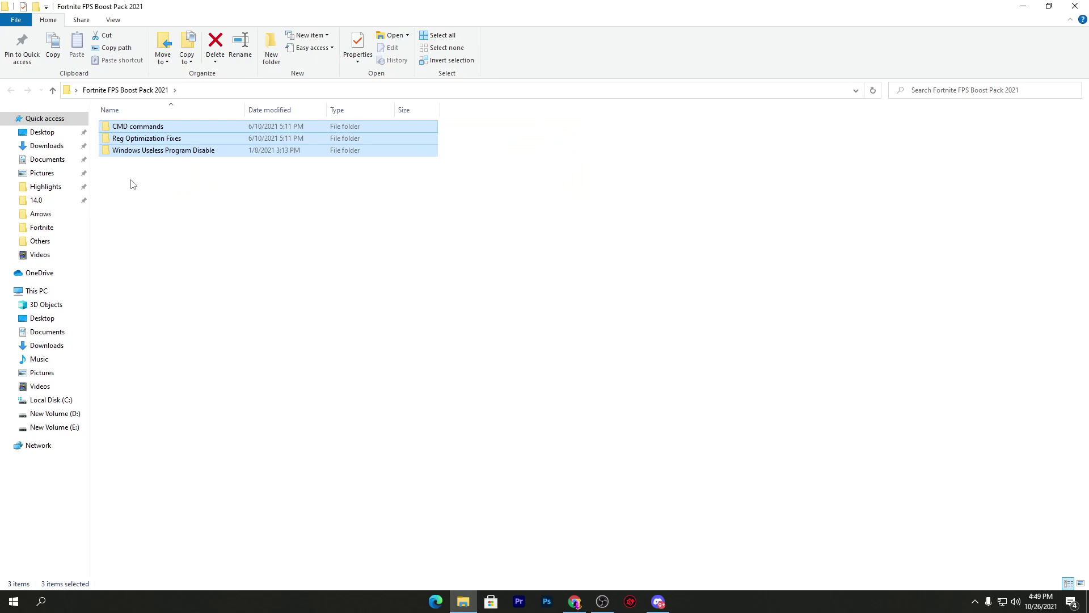
click(141, 138)
double_click(170, 127)
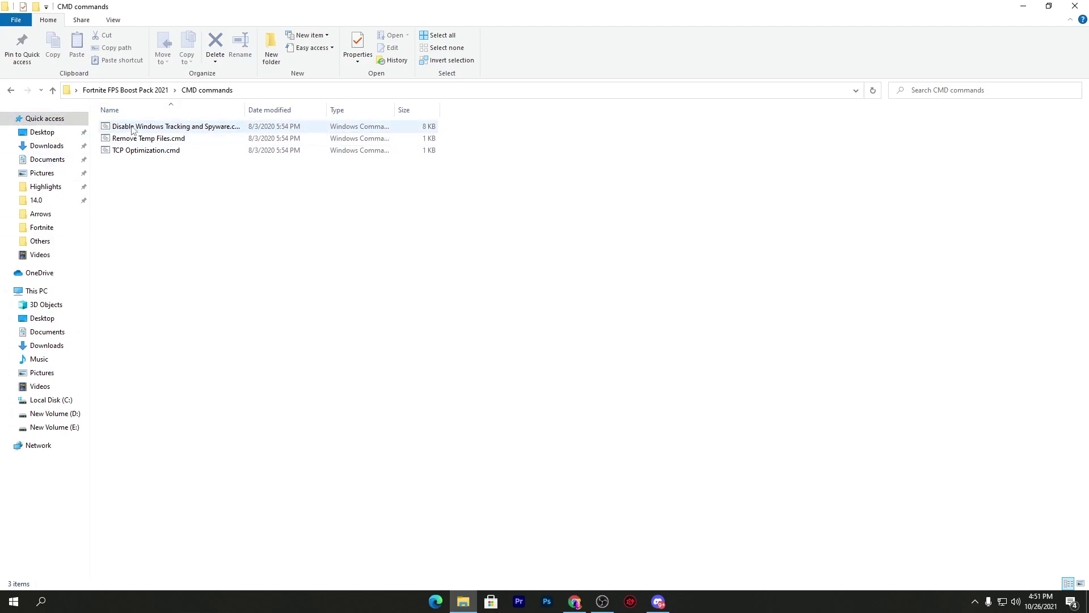
Run the Disable Windows Tracking and Spyware script and Remove Temp Files.cmd, dismissing each command window when it finishes
double_click(169, 126)
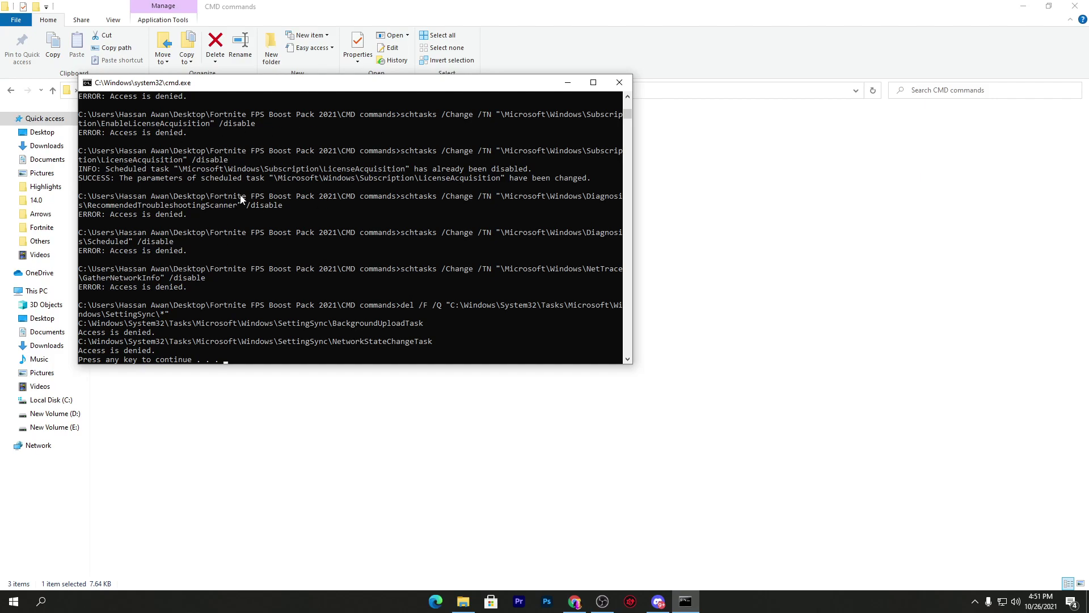
key(Return)
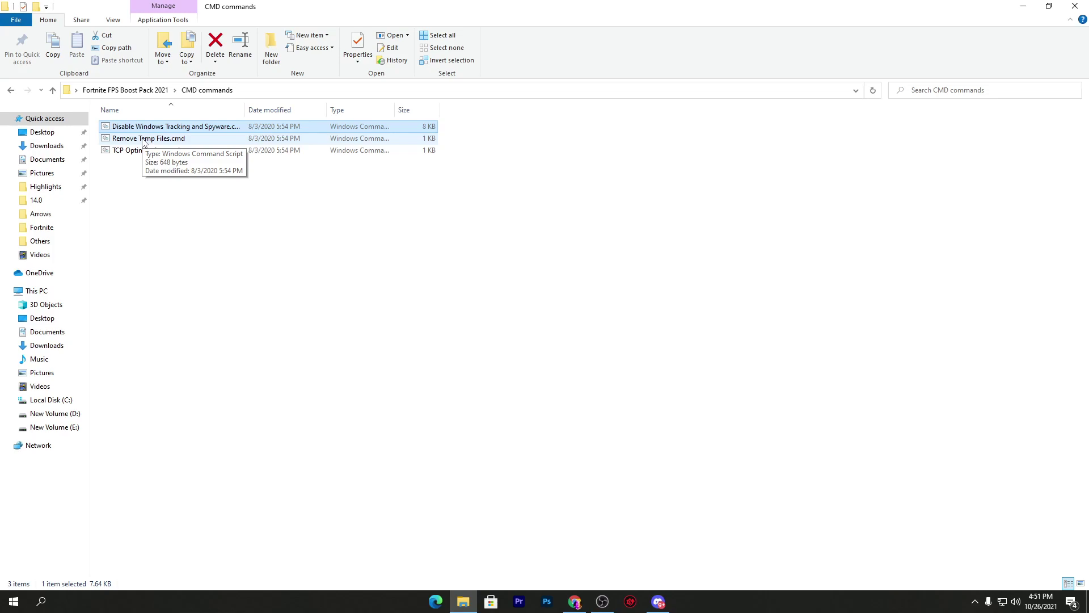
double_click(143, 140)
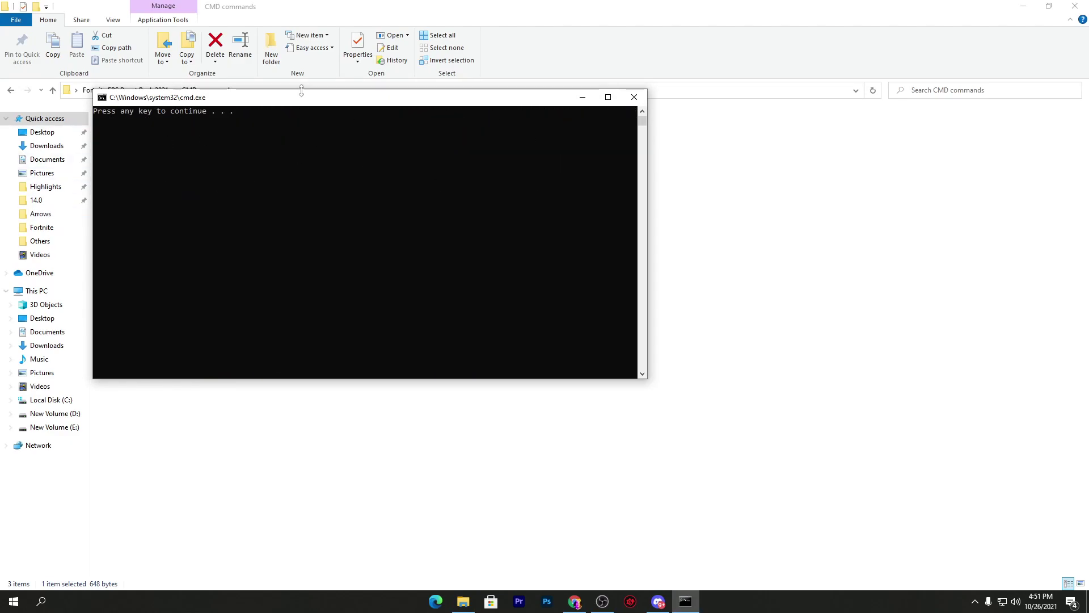
drag(204, 98, 491, 158)
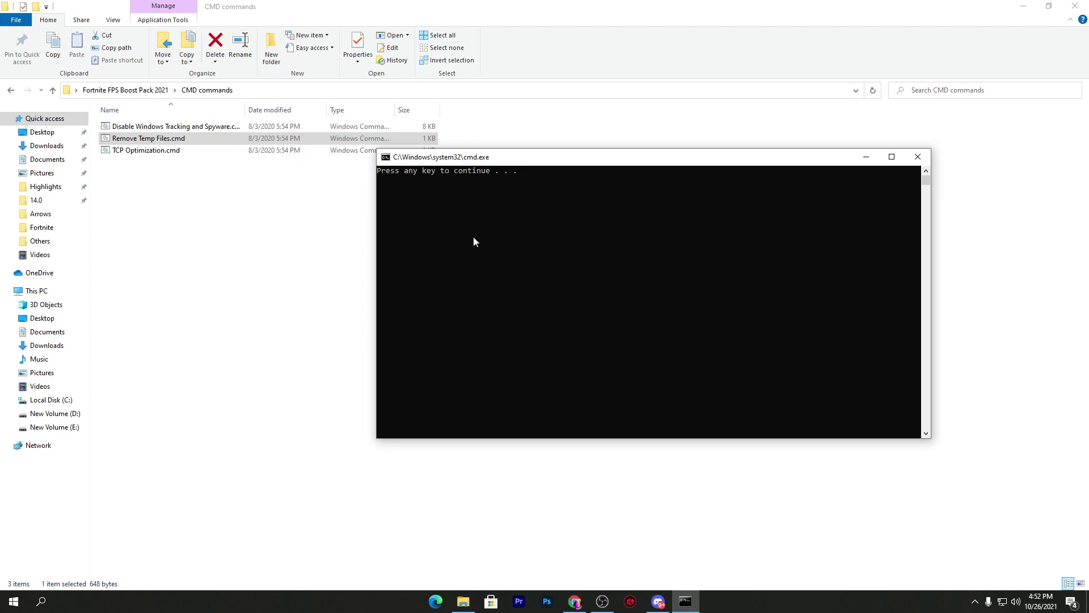
key(Return)
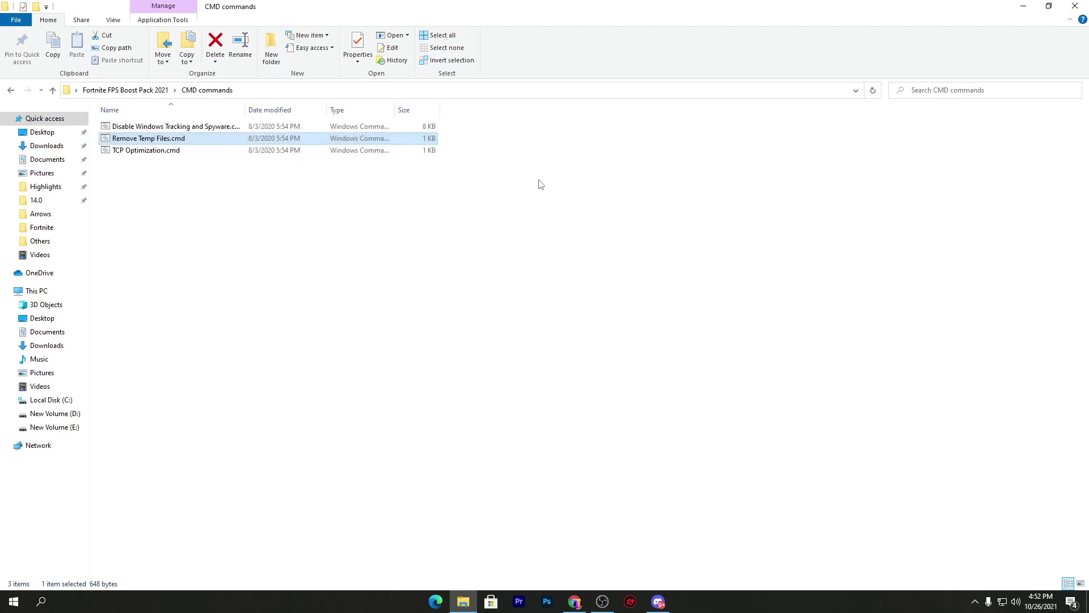
Run TCP Optimization.cmd as administrator, allow it to make changes to the device, and dismiss its command window
double_click(148, 150)
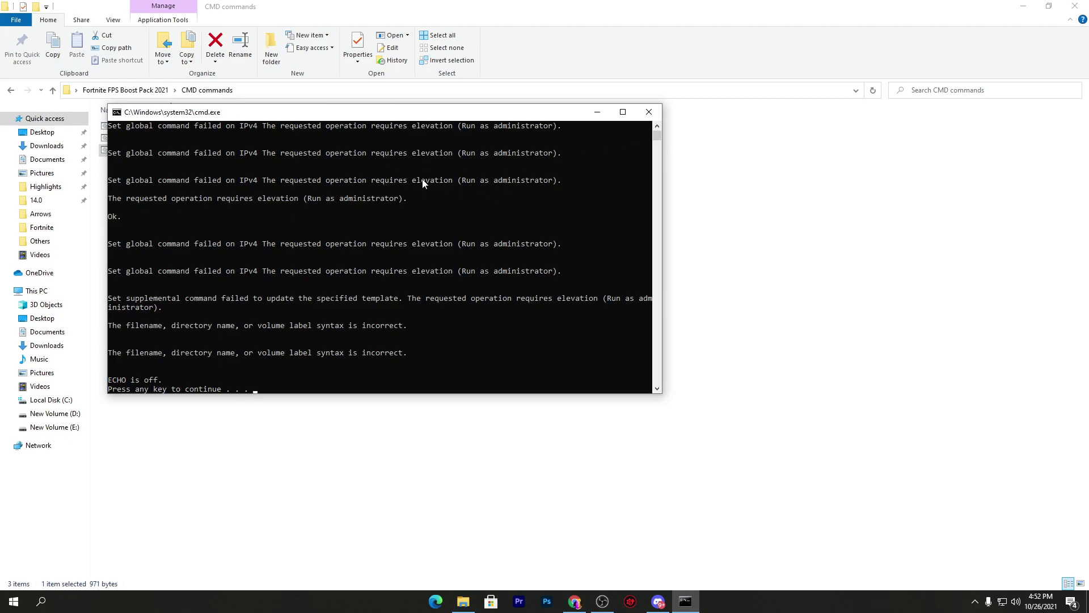
click(649, 112)
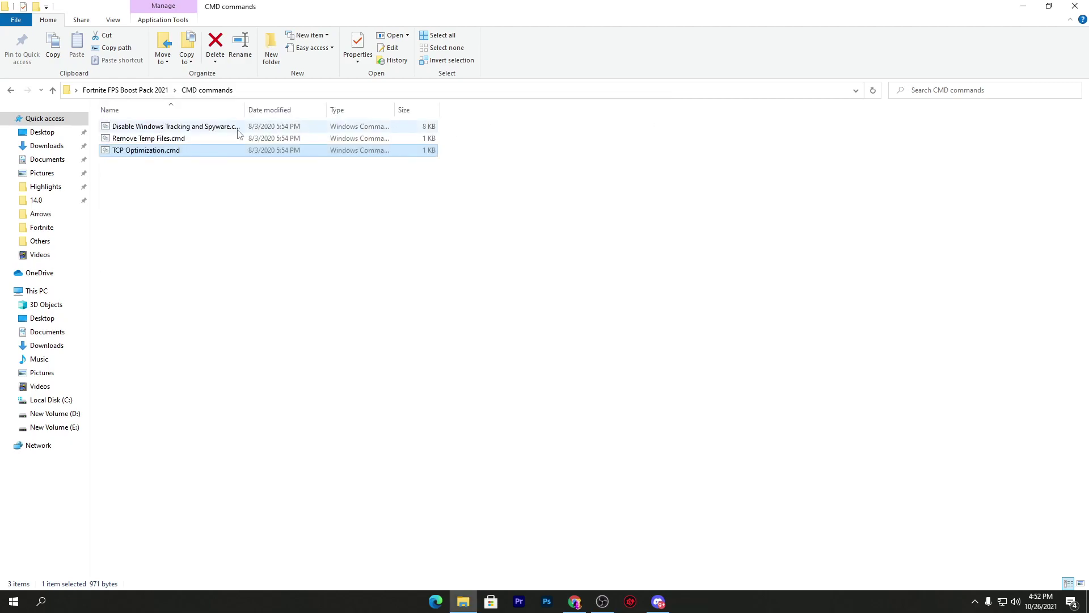
right_click(131, 150)
click(182, 192)
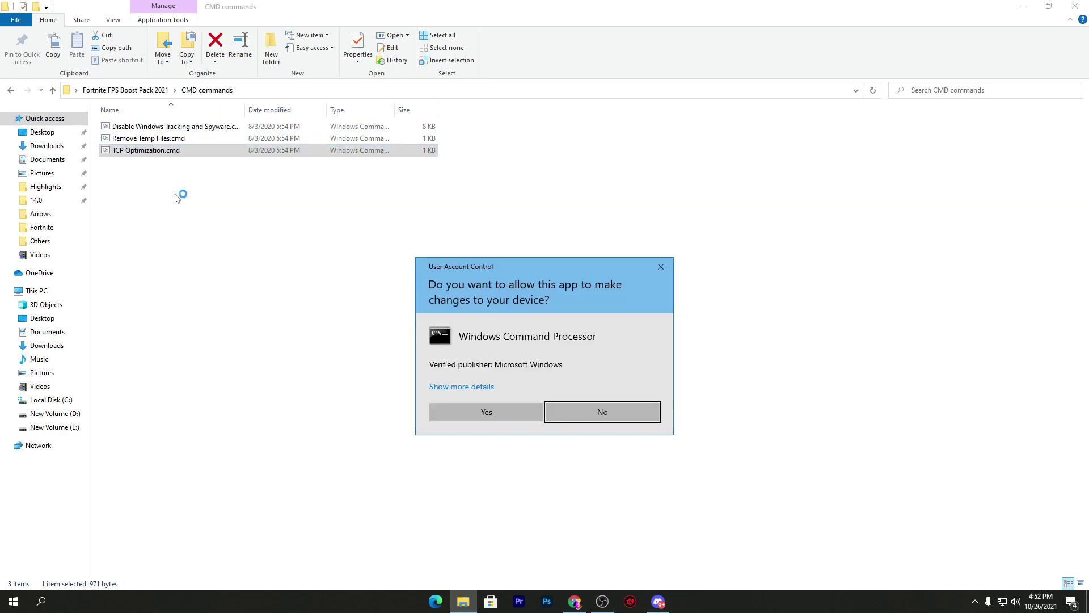
click(464, 408)
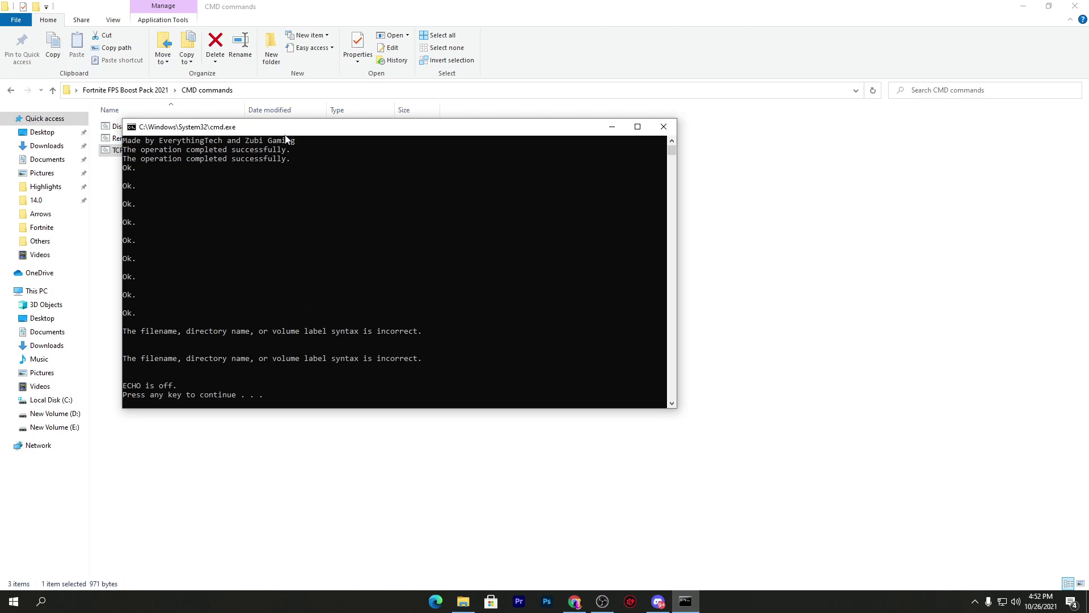
key(Return)
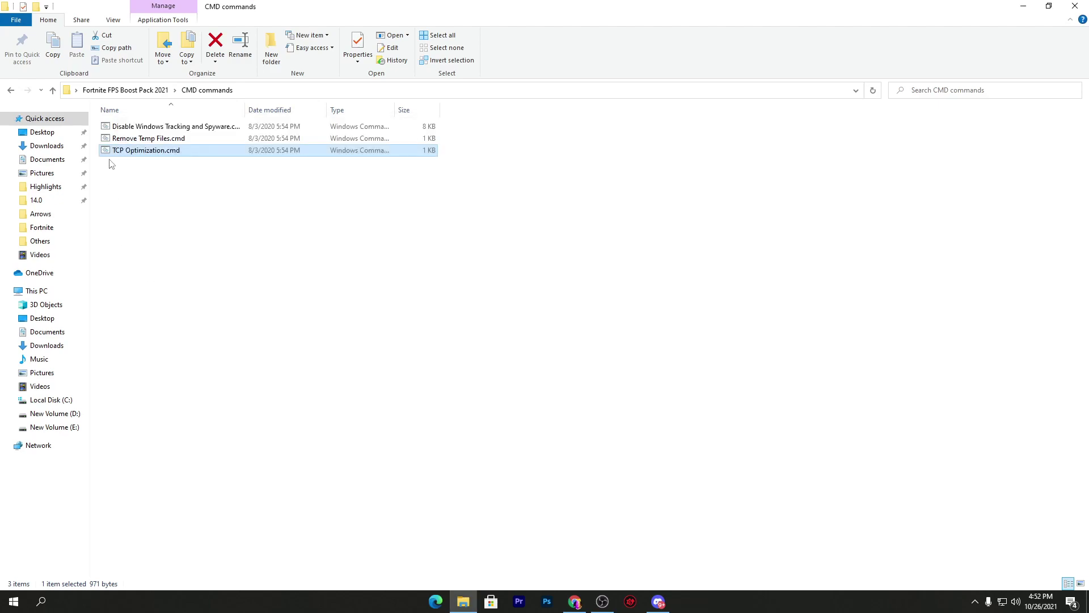
Return to the Fortnite FPS Boost Pack 2021 folder and open the Reg Optimization Fixes folder
click(105, 91)
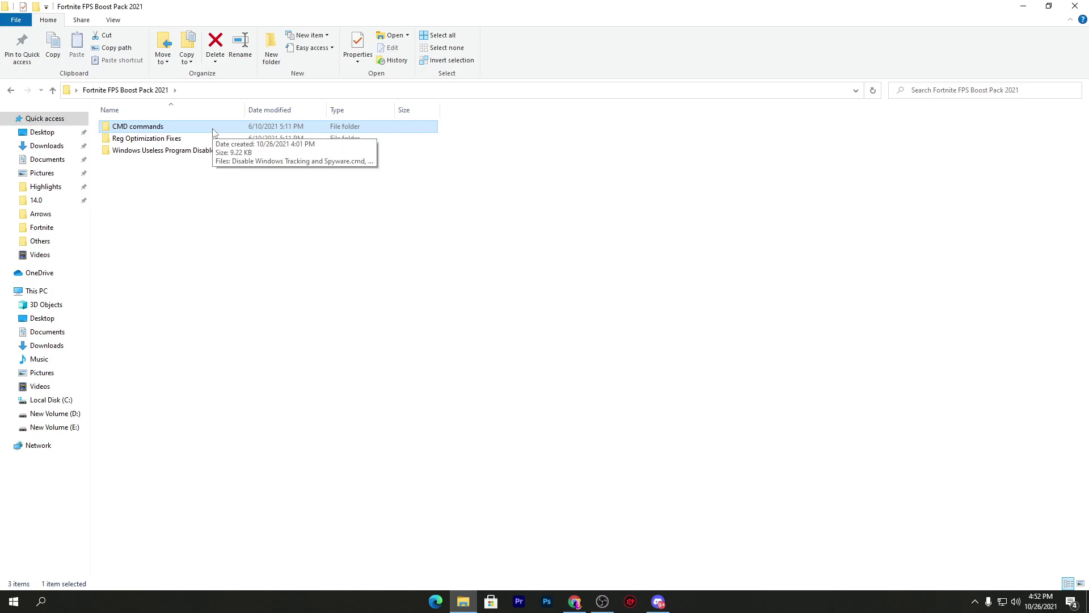
click(166, 142)
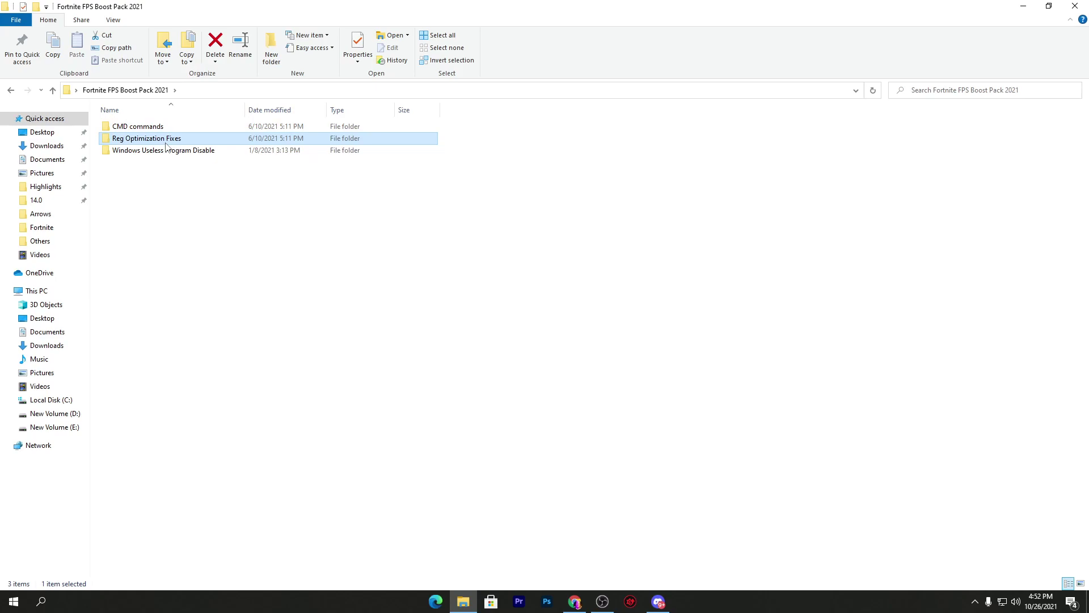
double_click(166, 142)
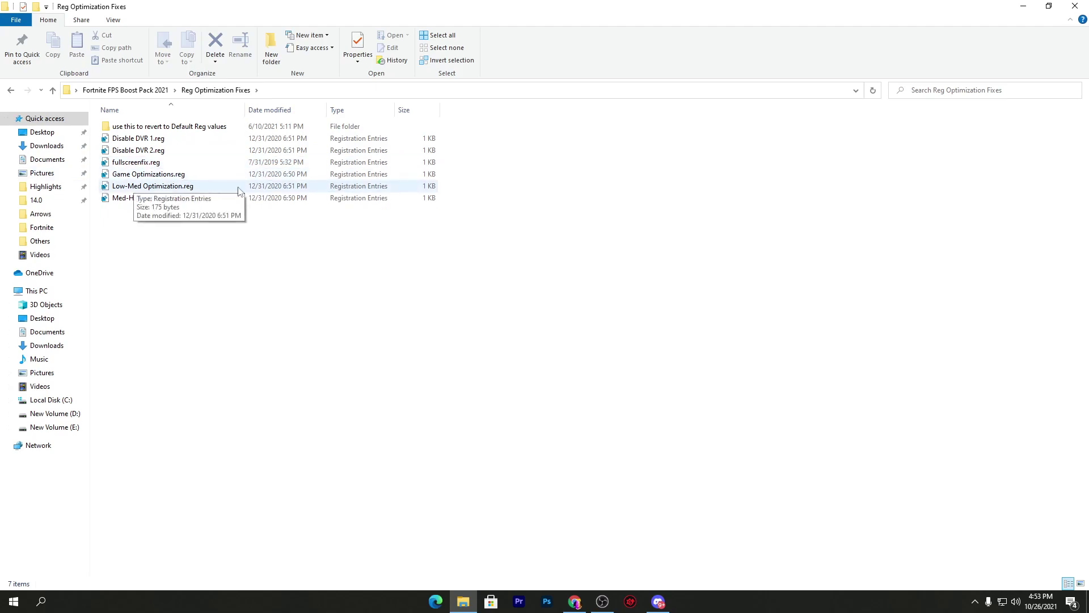
drag(468, 137, 156, 190)
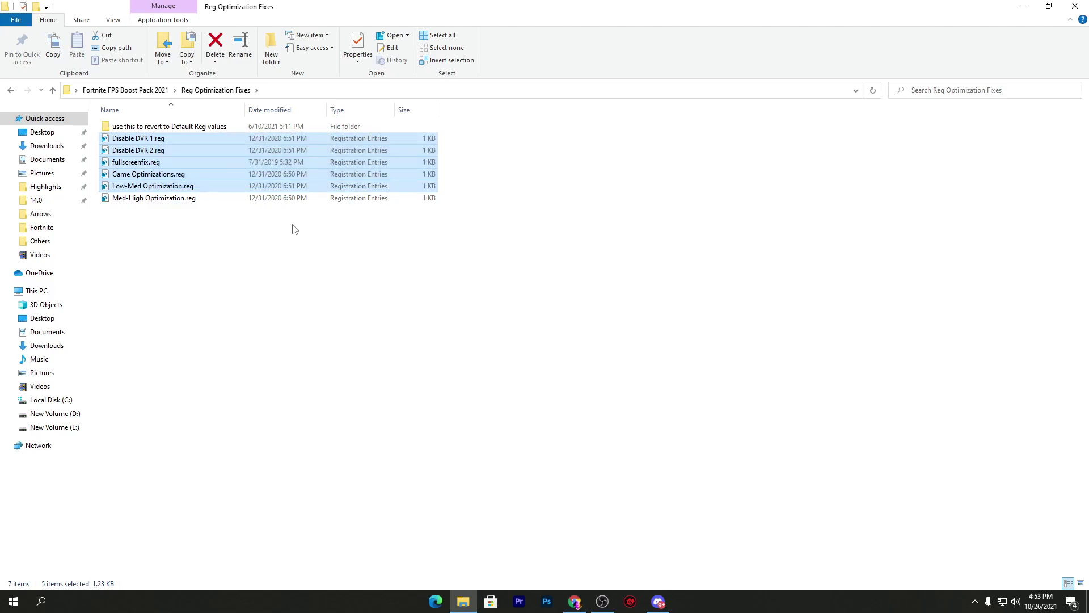
click(172, 223)
Import Disable DVR 1.reg into the registry, allowing Registry Editor to make changes to the device
double_click(137, 142)
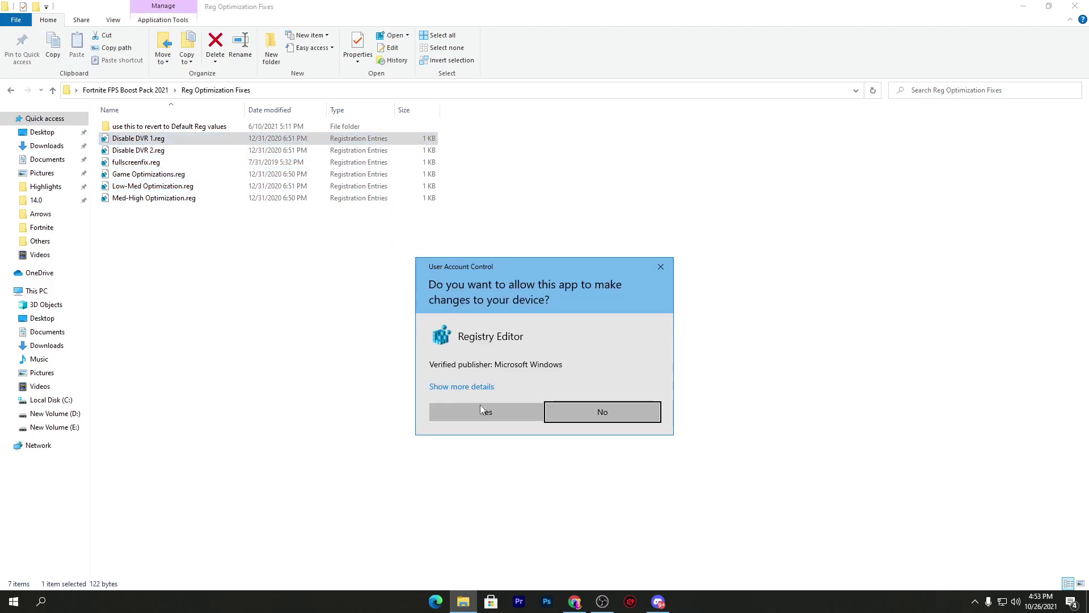
click(477, 405)
click(630, 319)
click(679, 302)
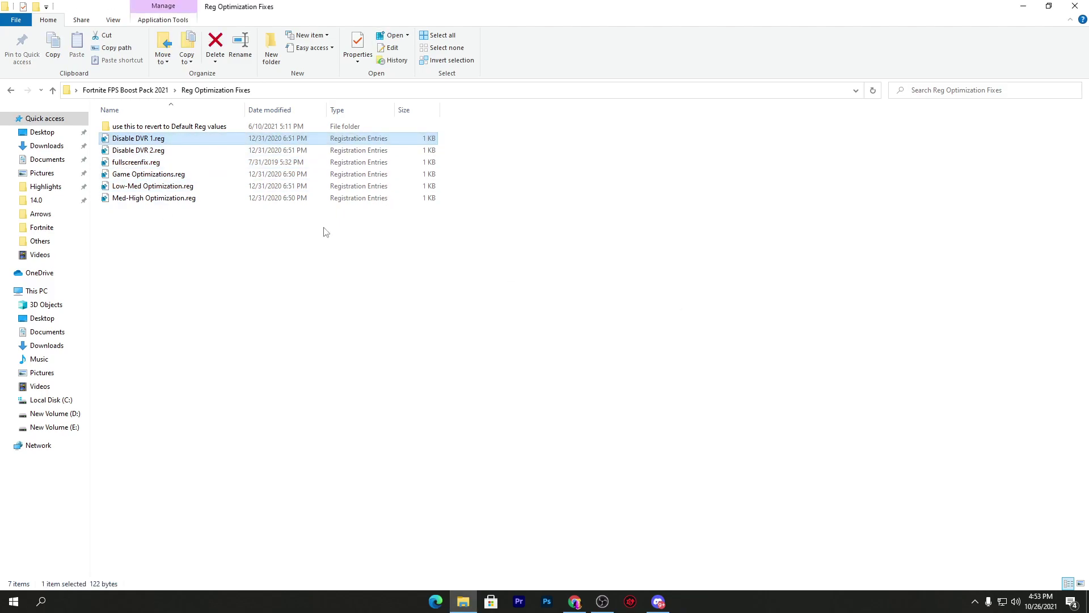
drag(474, 149, 229, 193)
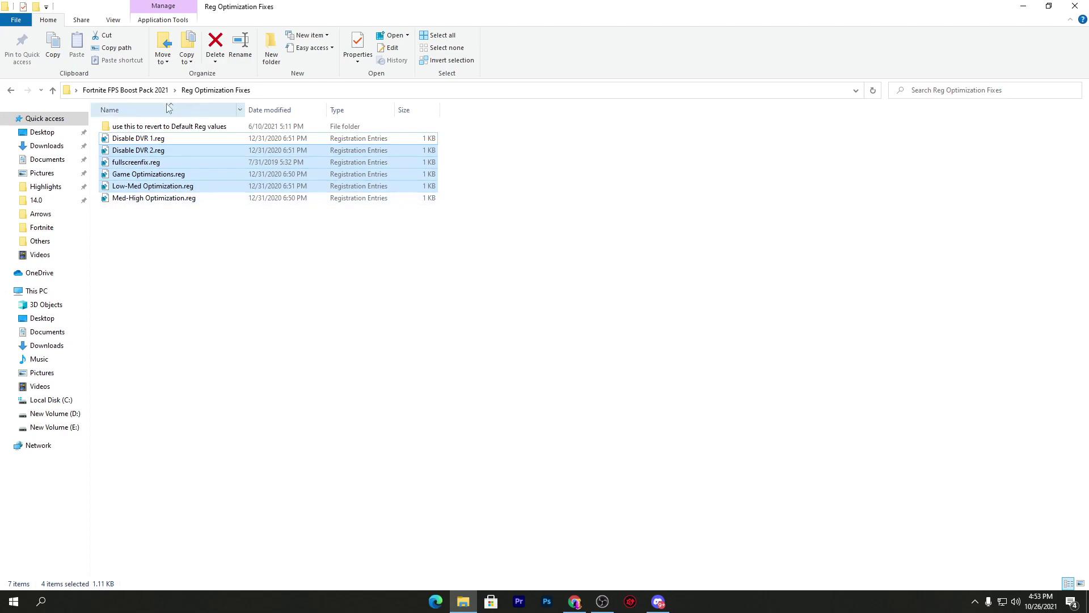
drag(250, 214, 204, 225)
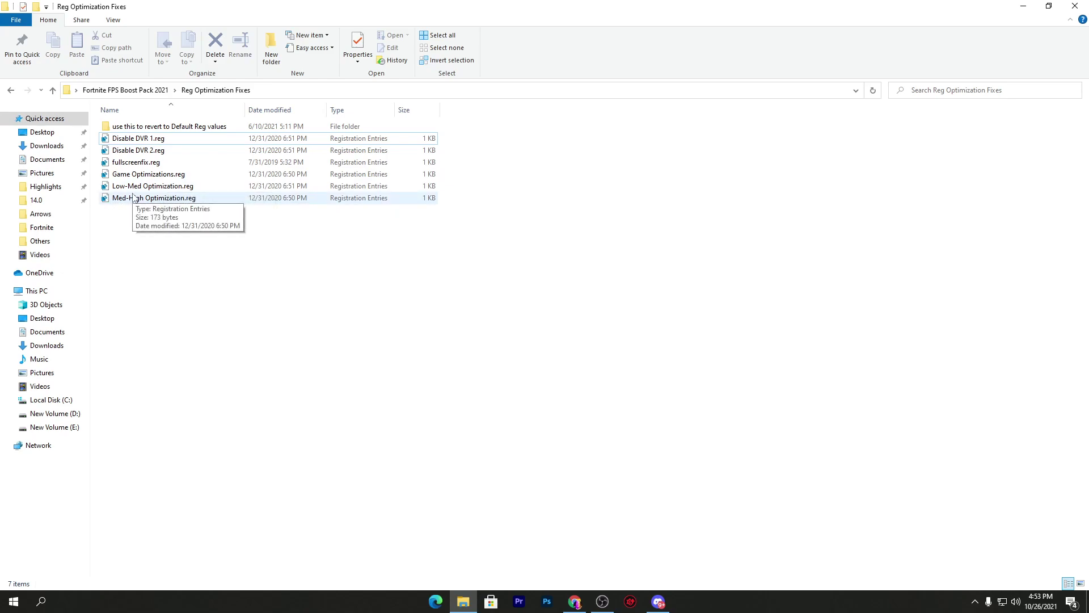
drag(474, 138, 143, 226)
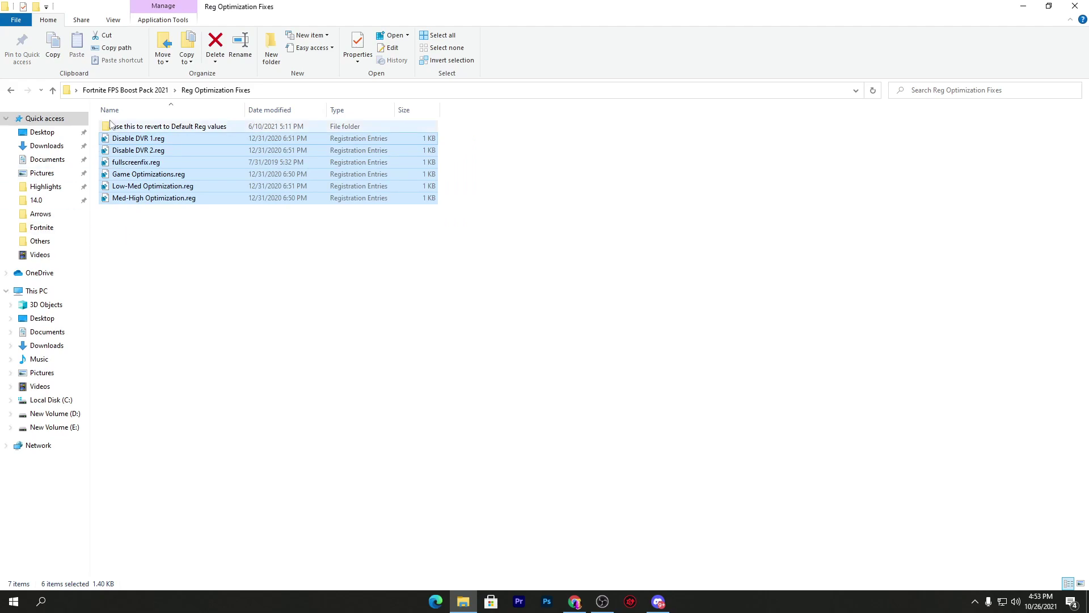
Go to the pack's Windows Useless Program Disable folder and run Lower Latency.bat as administrator
click(114, 90)
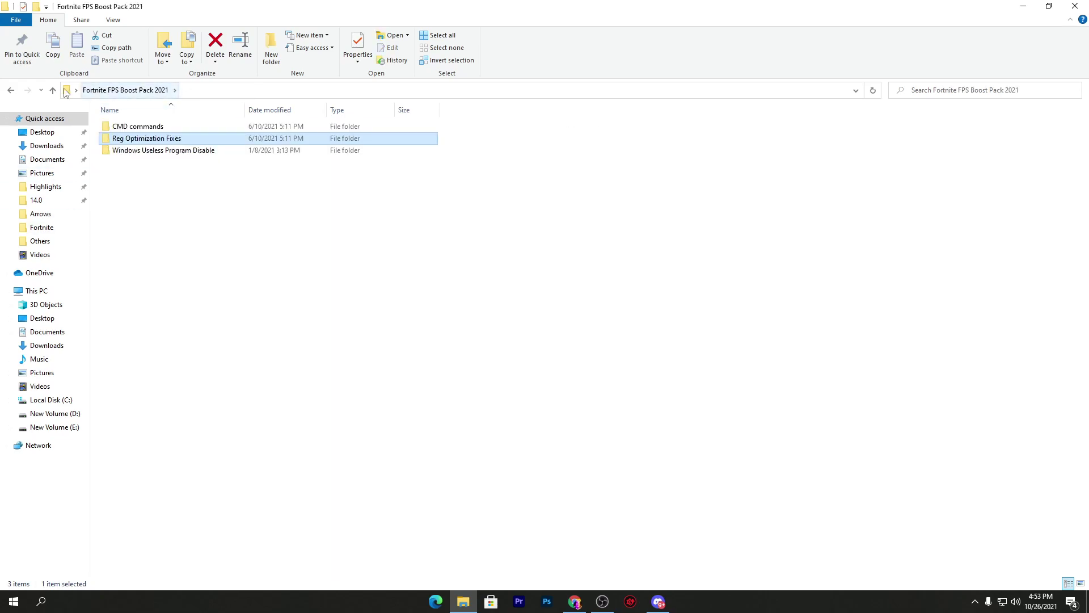
double_click(146, 154)
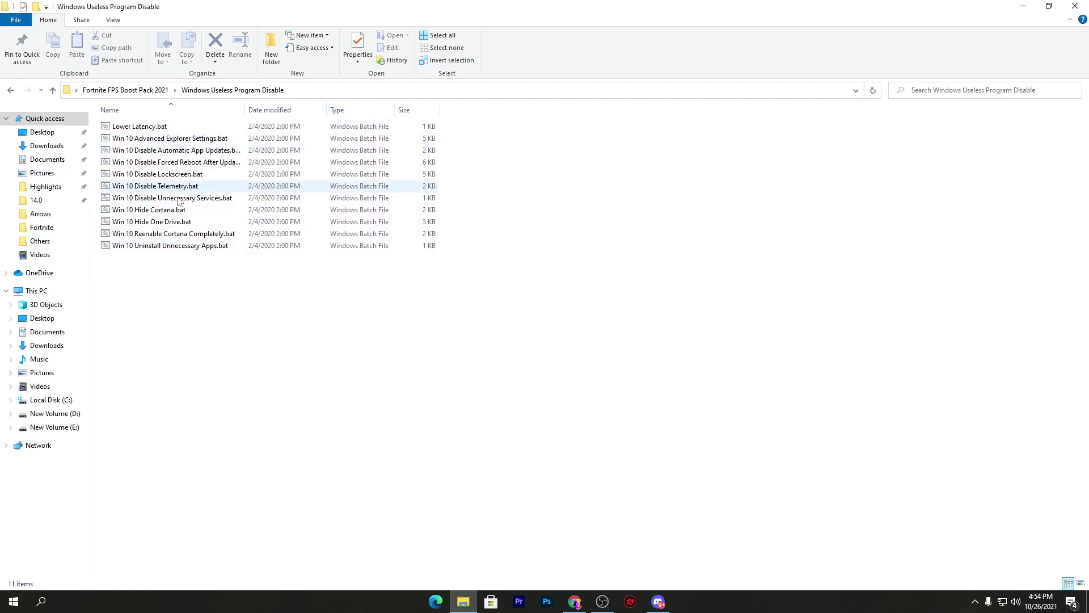
click(148, 127)
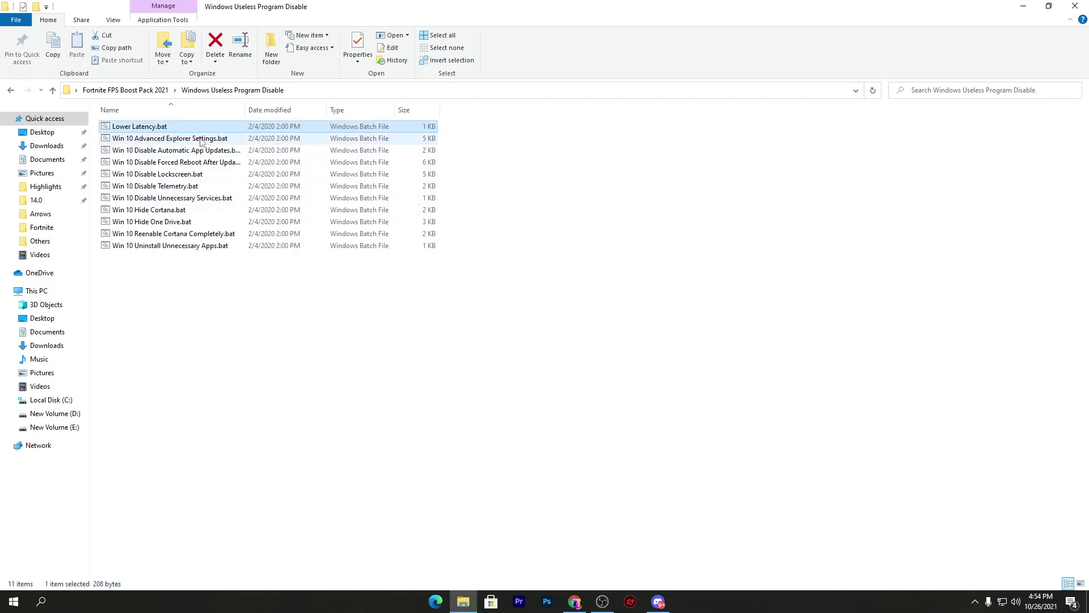
right_click(134, 123)
click(176, 170)
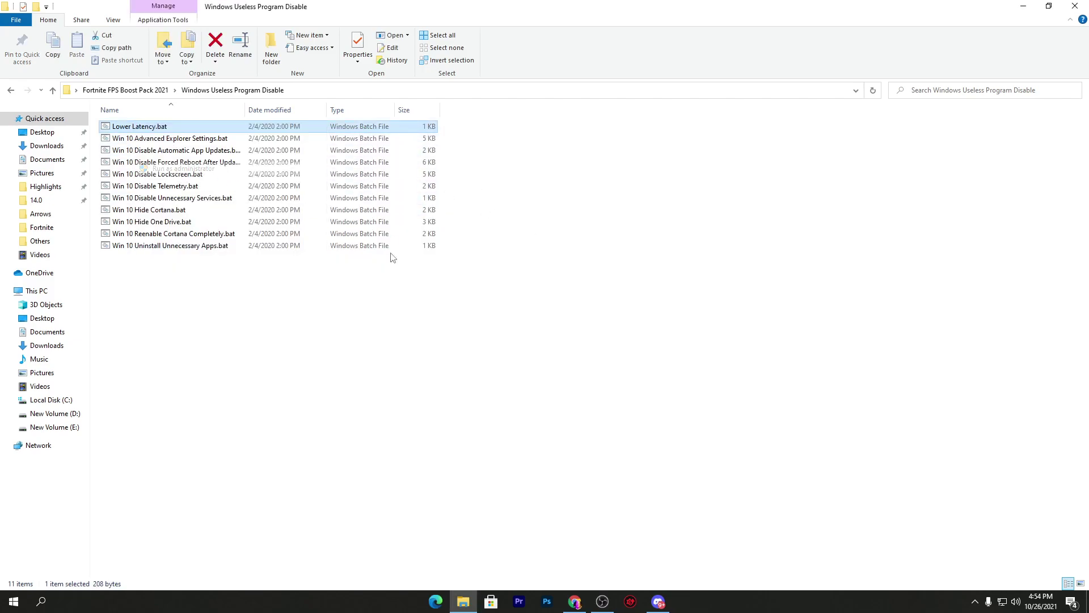
click(464, 415)
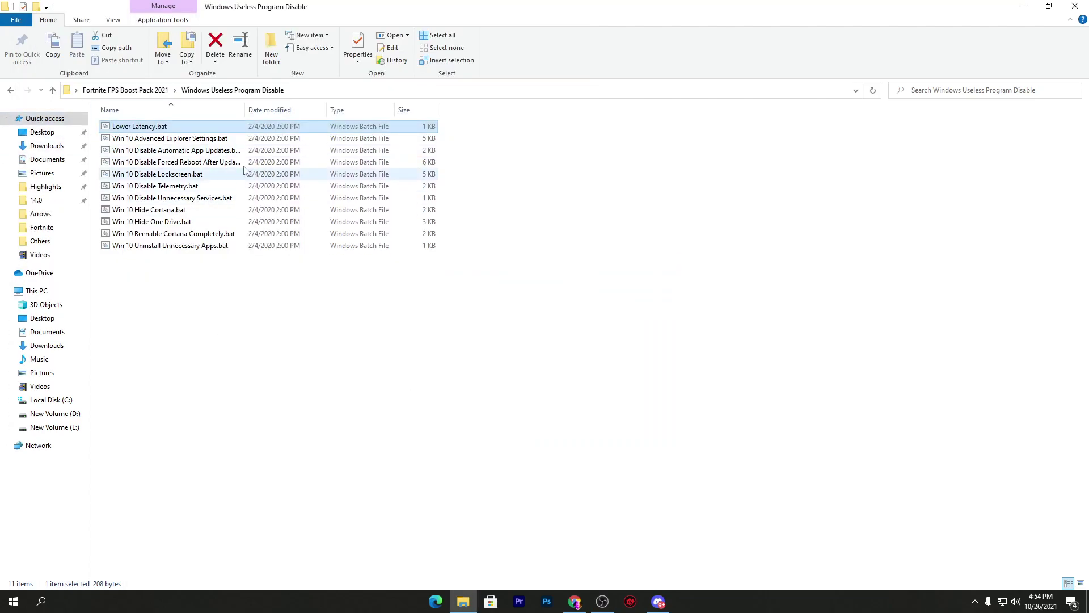
Clear the batch file selection and close the Windows Useless Program Disable folder window
drag(472, 145, 139, 239)
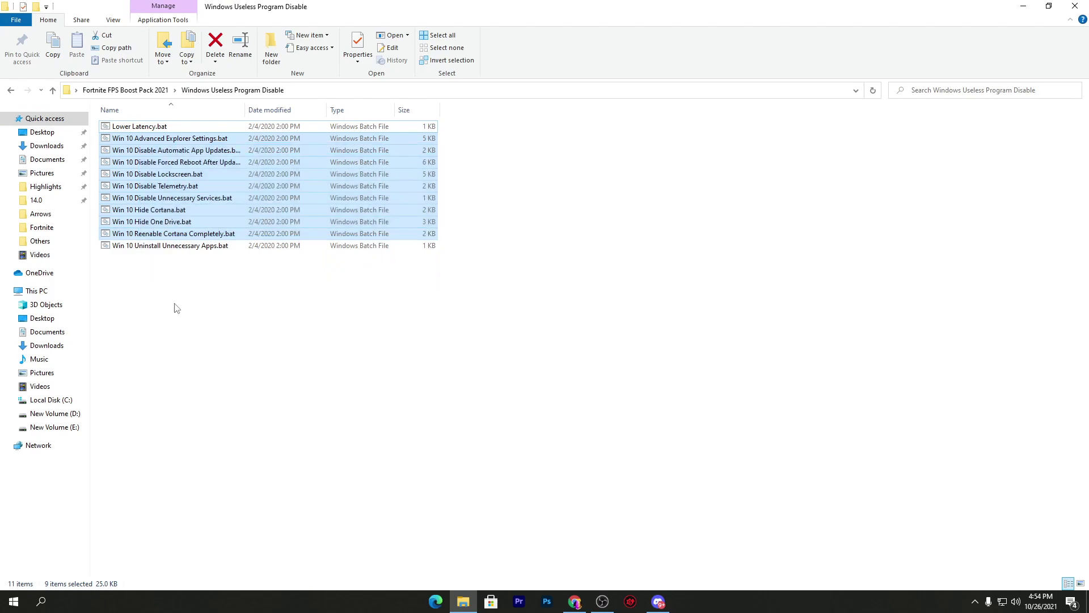
click(176, 307)
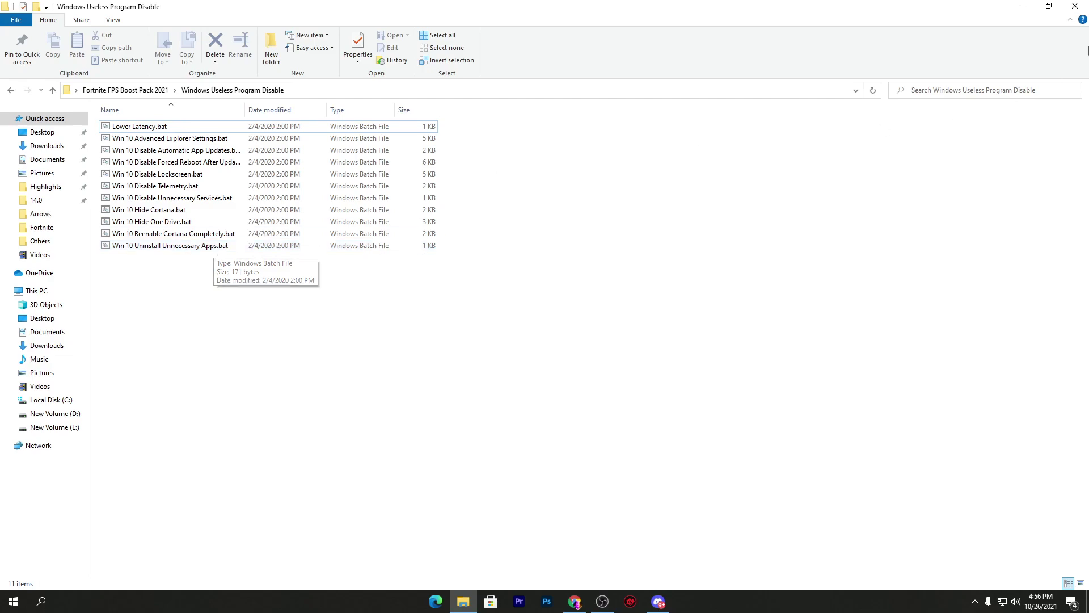
click(1075, 6)
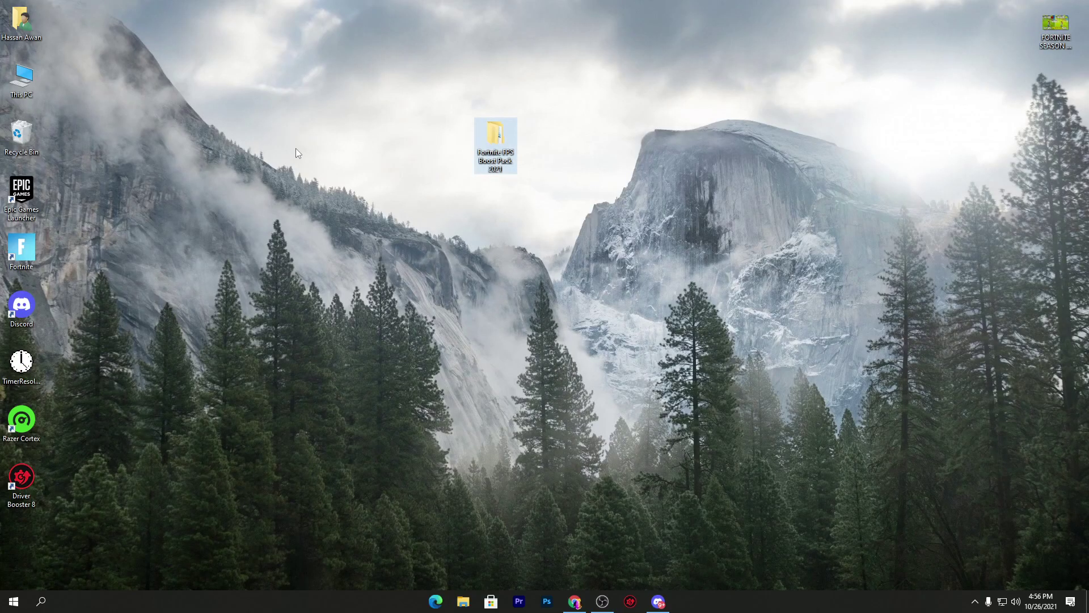